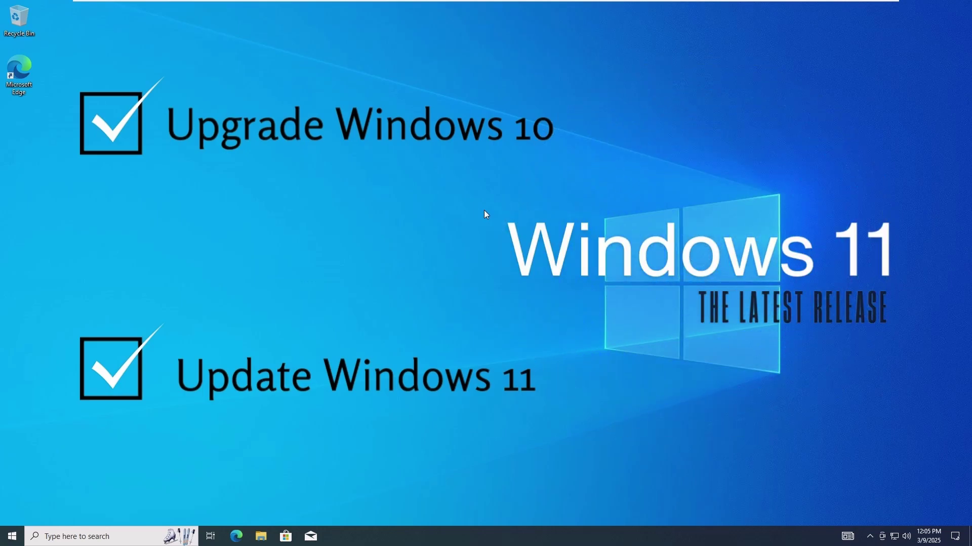
- Check the installed Windows version with the winver command
left_click(125, 539)
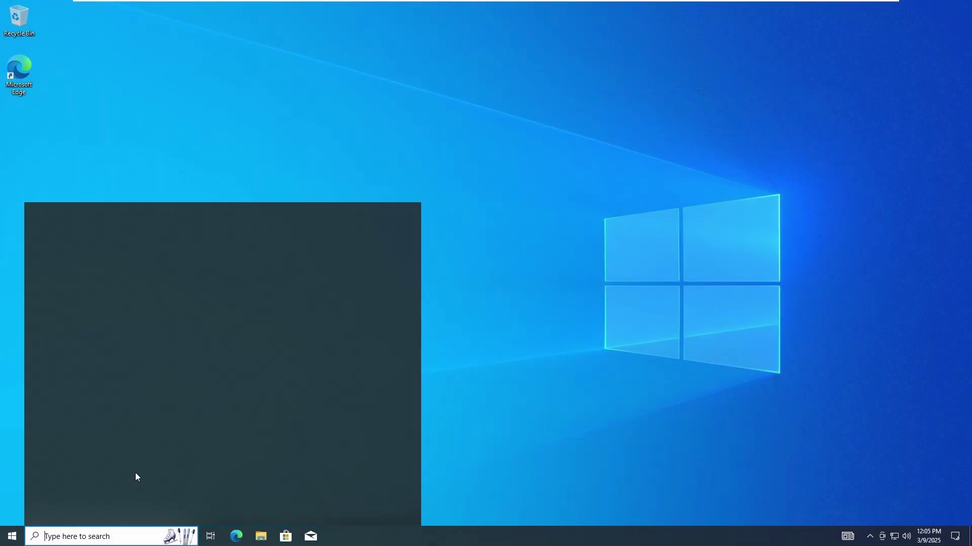
type("winver")
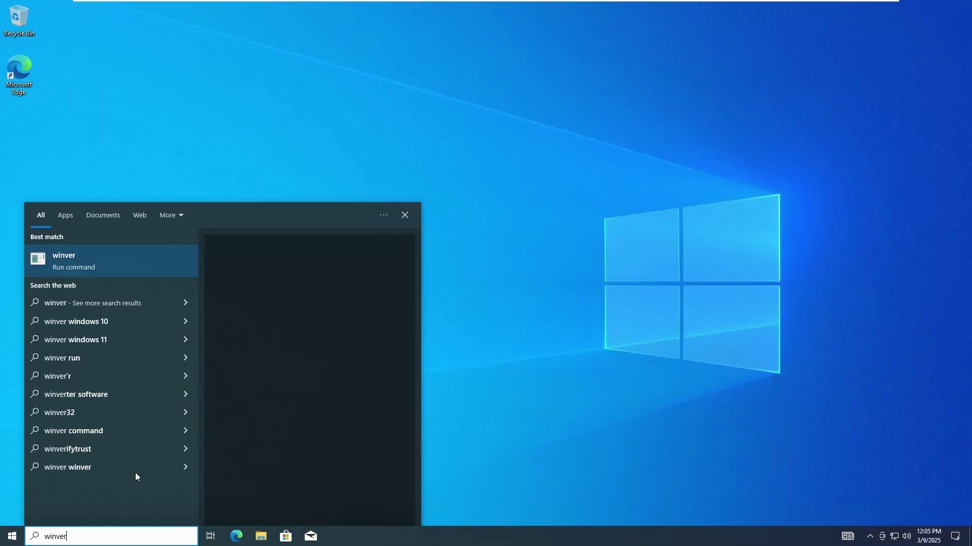
left_click(148, 259)
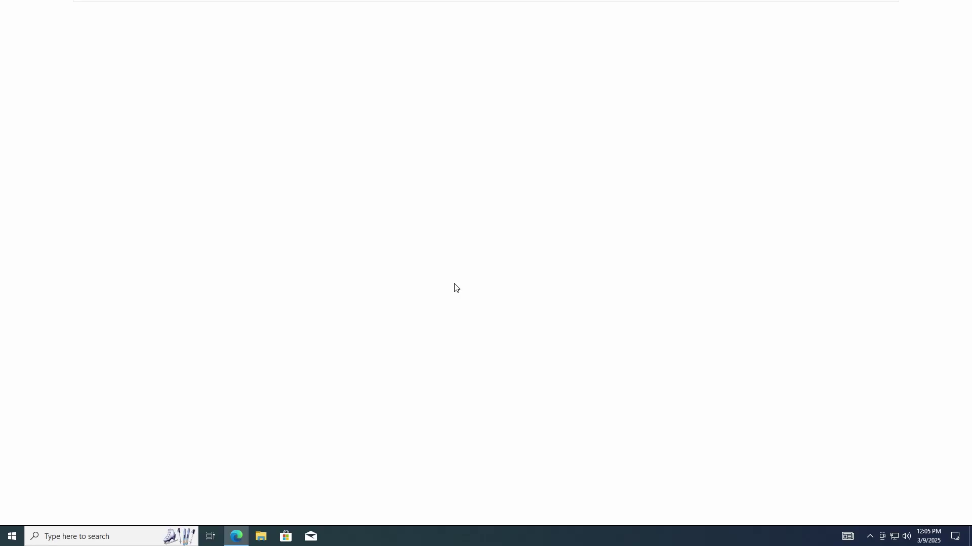
- Search the web in Microsoft Edge for "windows 11 download" and open Microsoft's Download Windows 11 page
type("wind")
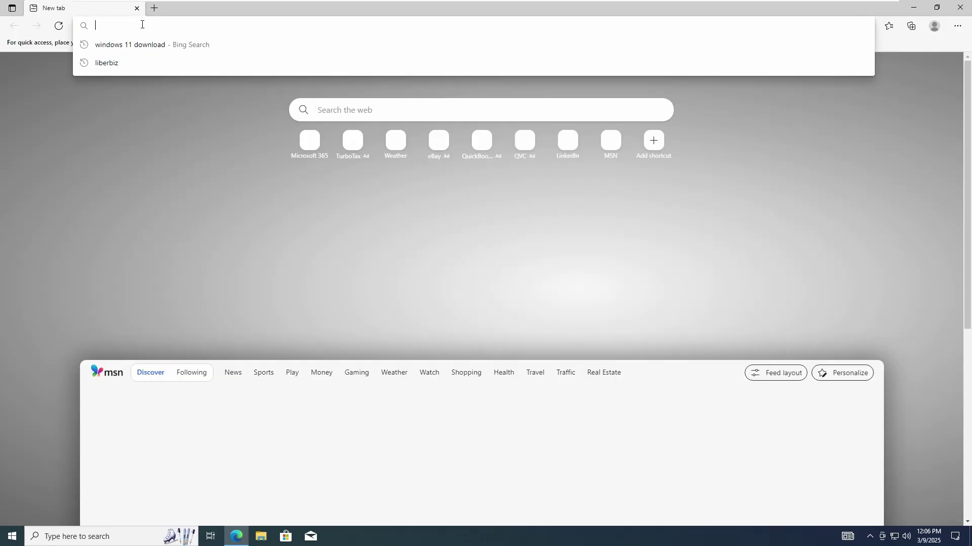
type("ows 11 download")
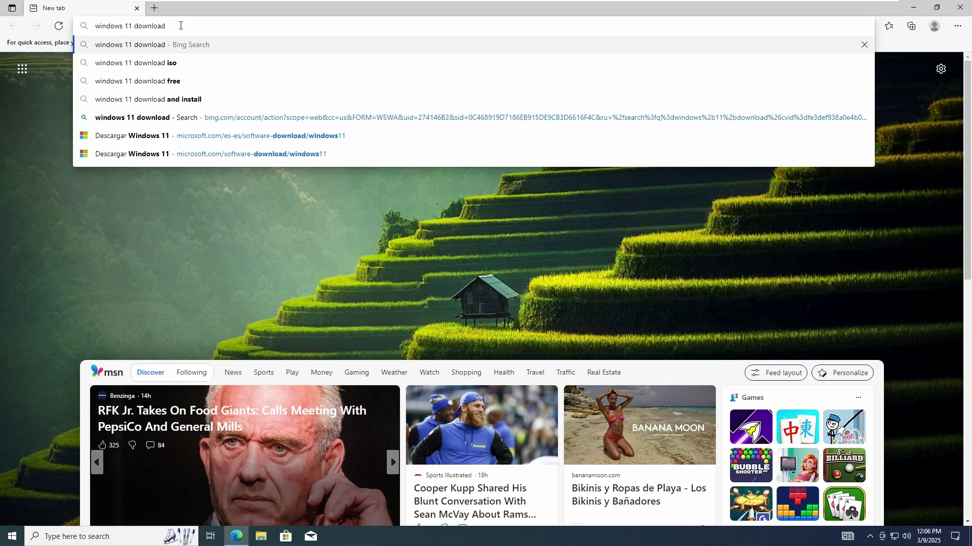
key("Return")
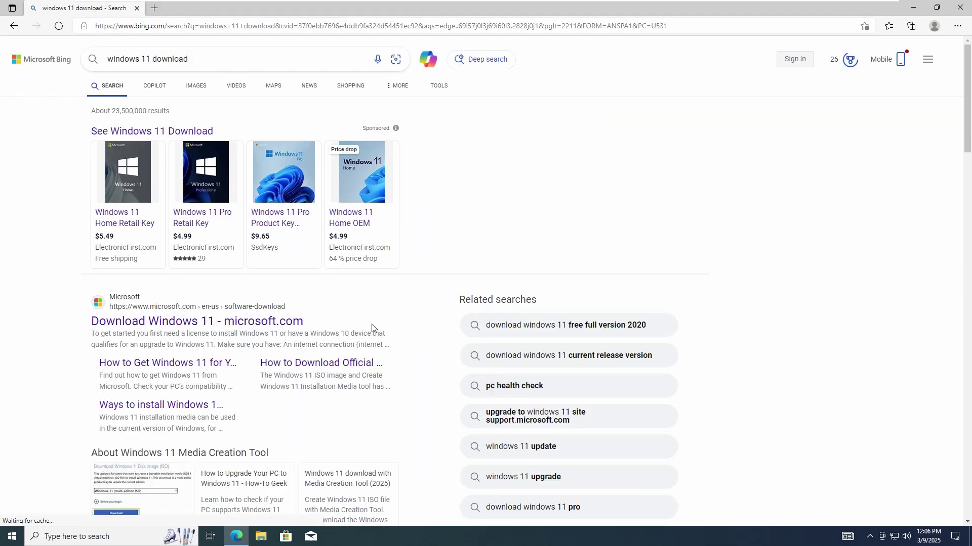
left_click(171, 327)
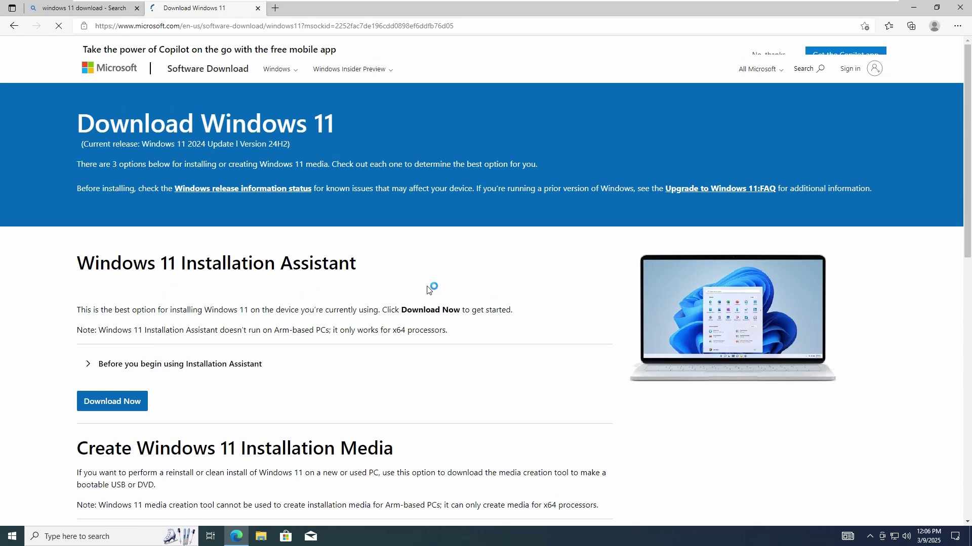
- Choose the Windows 11 (multi-edition ISO for x64 devices) disk image and submit the selection for download
scroll(438, 348, "down", 8)
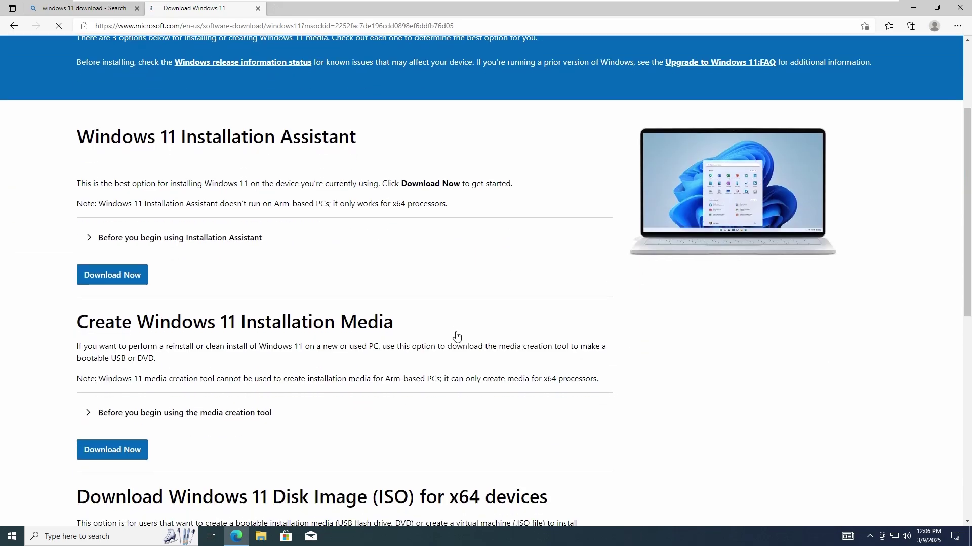
left_click_drag(277, 203, 415, 205)
left_click(343, 171)
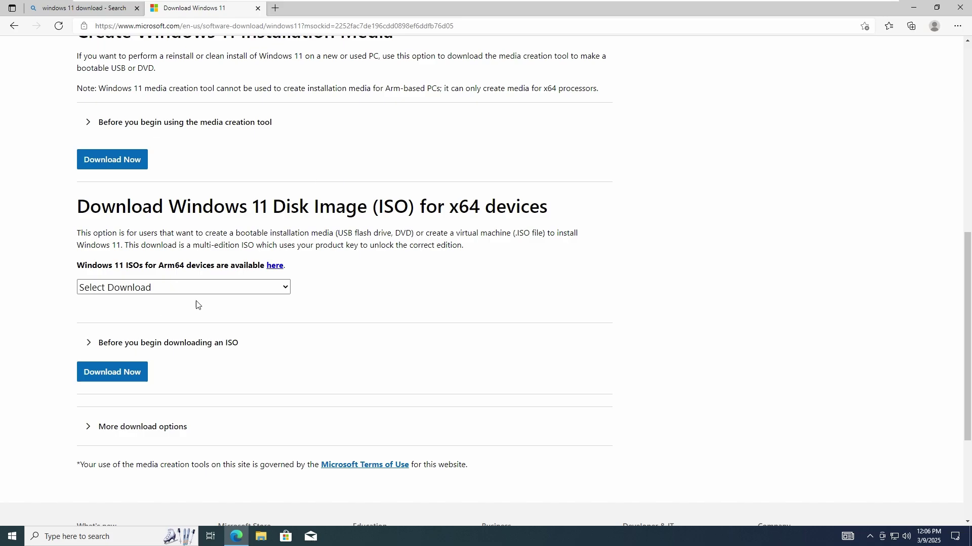
left_click(234, 288)
left_click(228, 319)
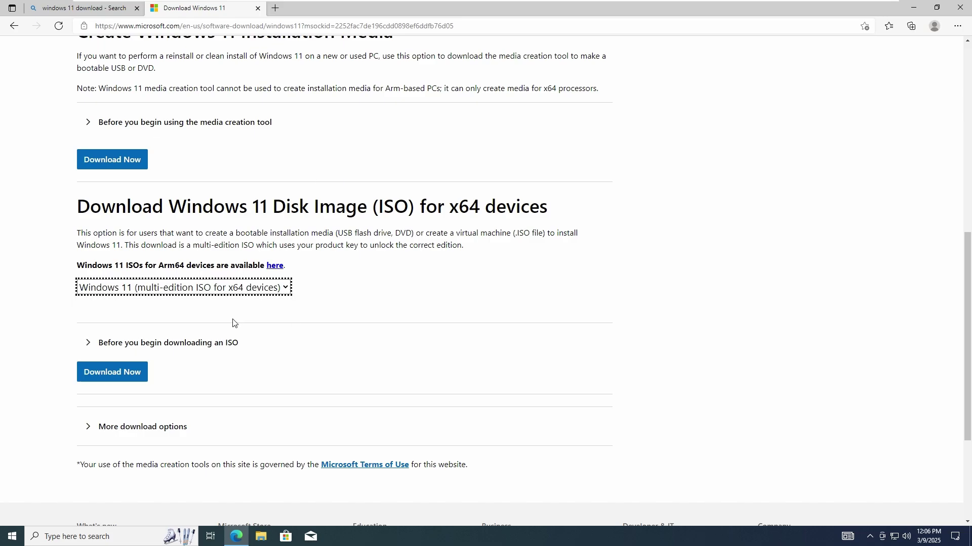
left_click(116, 373)
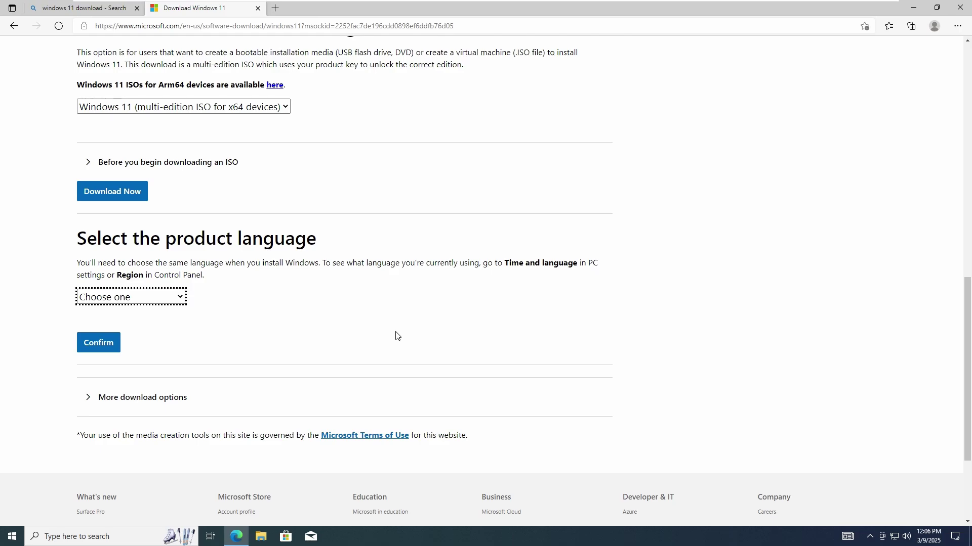
- Confirm English (United States) as the product language and start the 64-bit ISO download
left_click(174, 301)
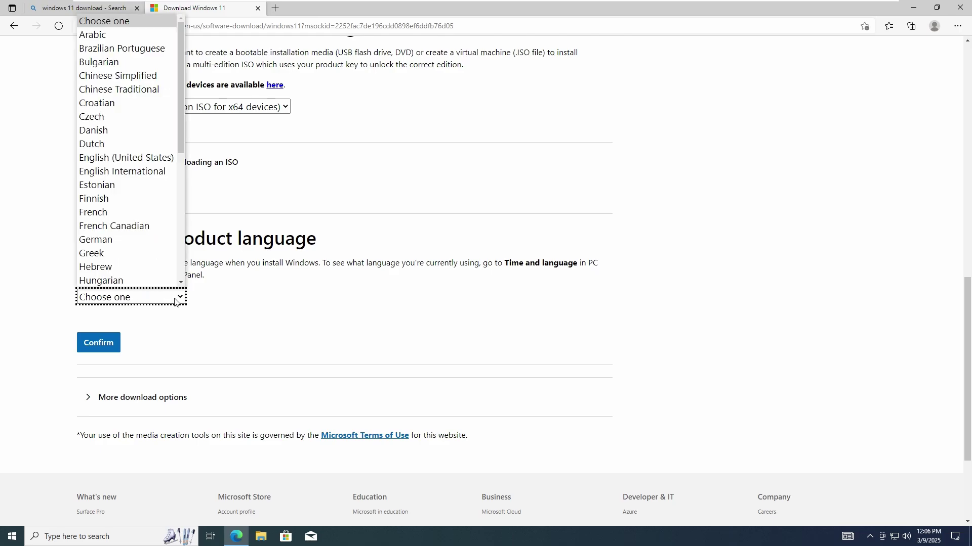
left_click(152, 159)
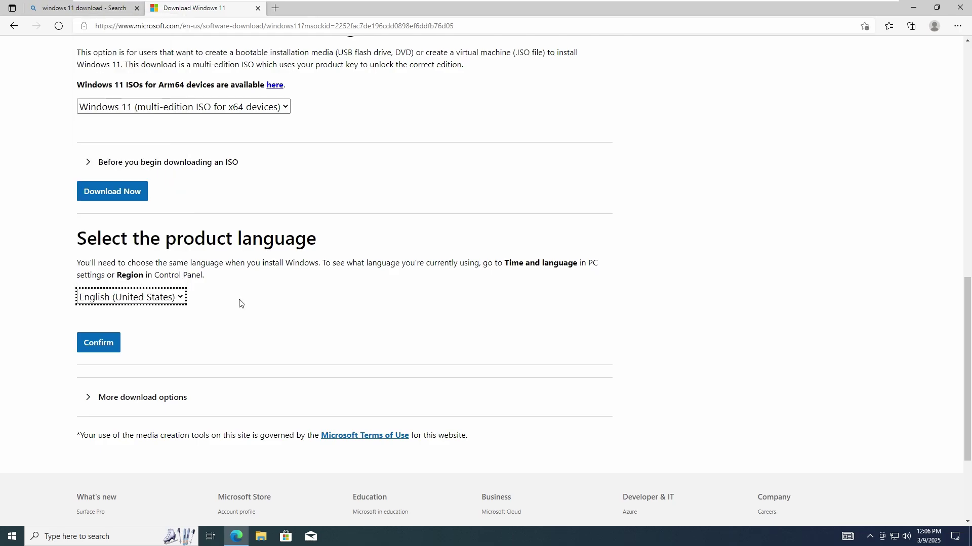
left_click(94, 342)
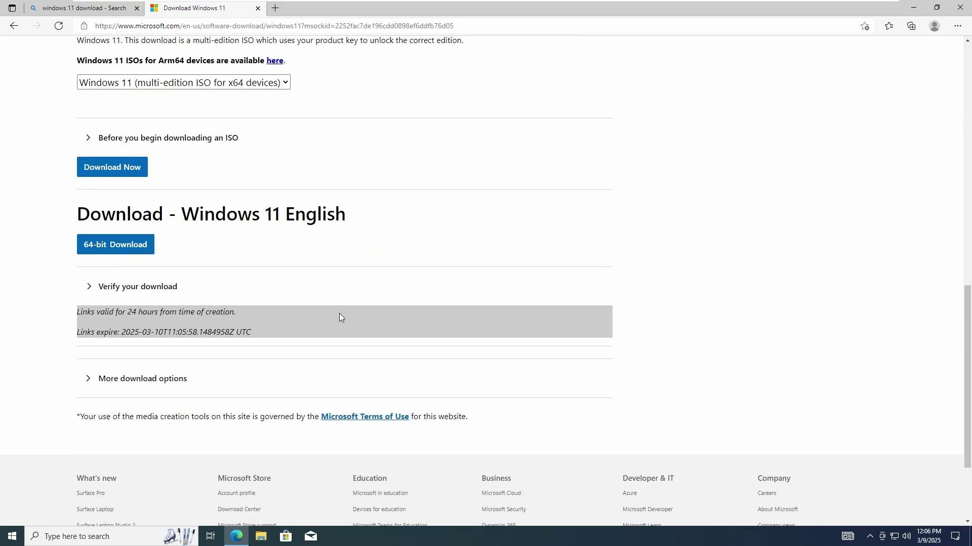
scroll(339, 318, "down", 3)
left_click(122, 113)
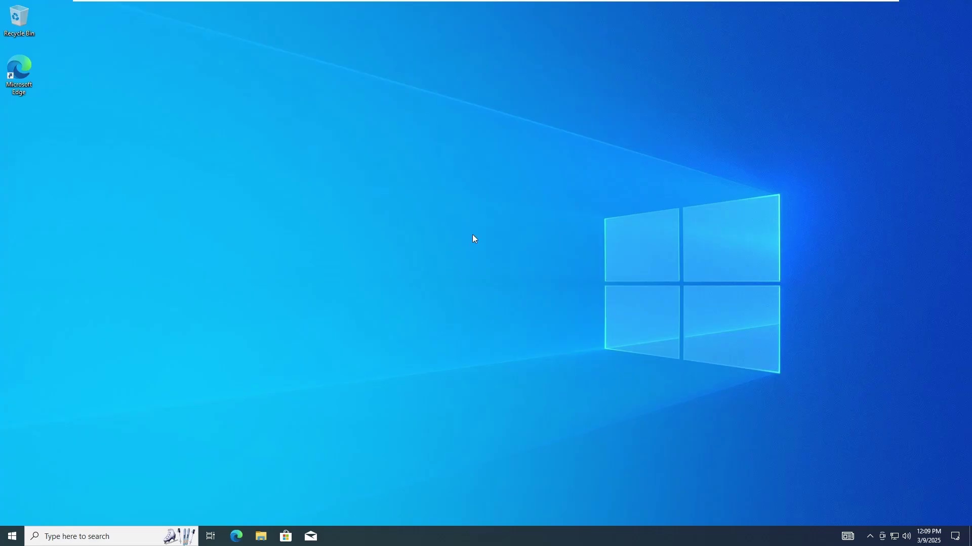
- Mount the Win11_24H2_English_x64 disc image from the Downloads folder in File Explorer
key("super+e")
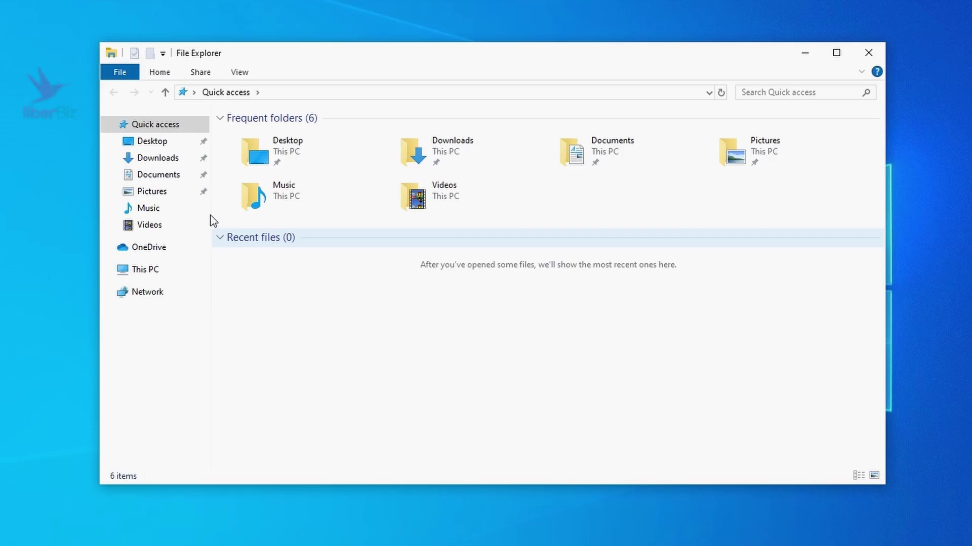
left_click(146, 159)
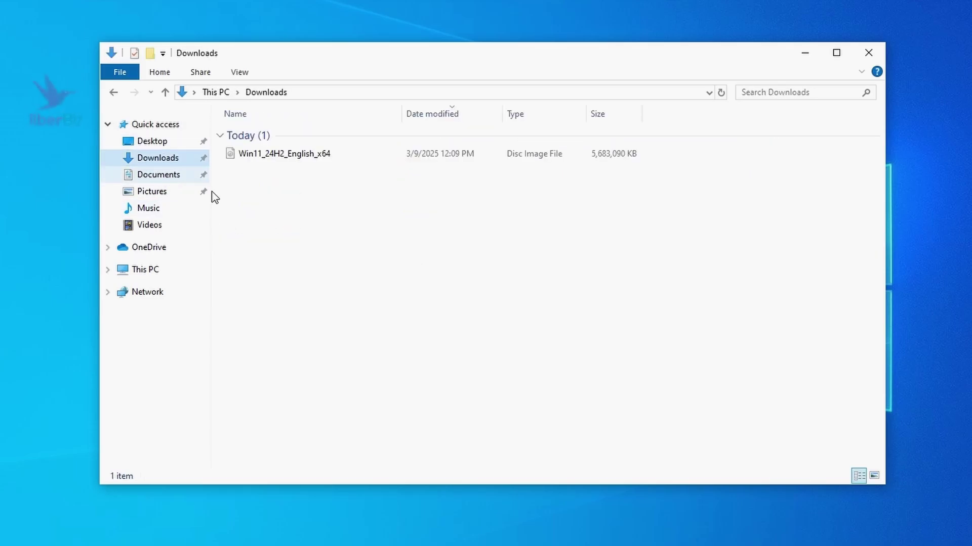
left_click(345, 159)
right_click(348, 153)
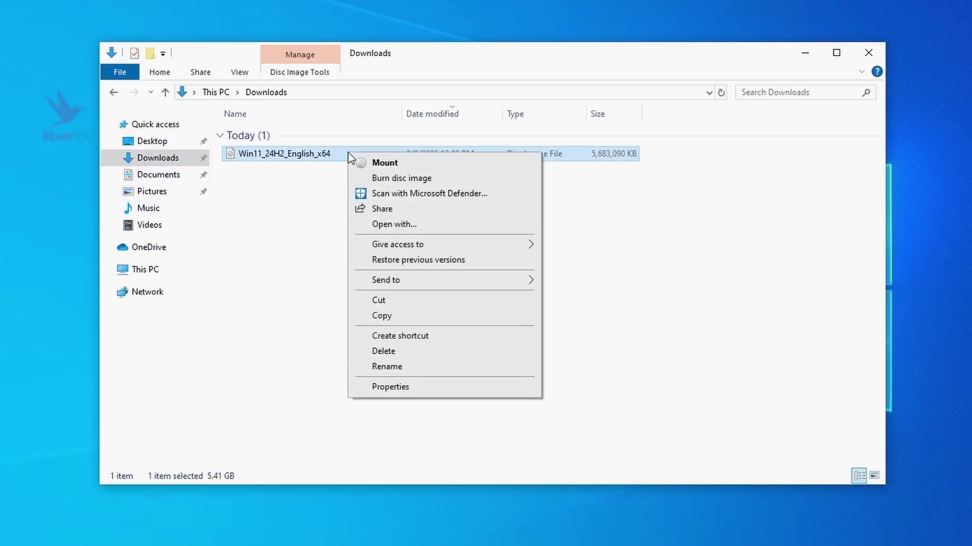
left_click(426, 166)
left_click(530, 283)
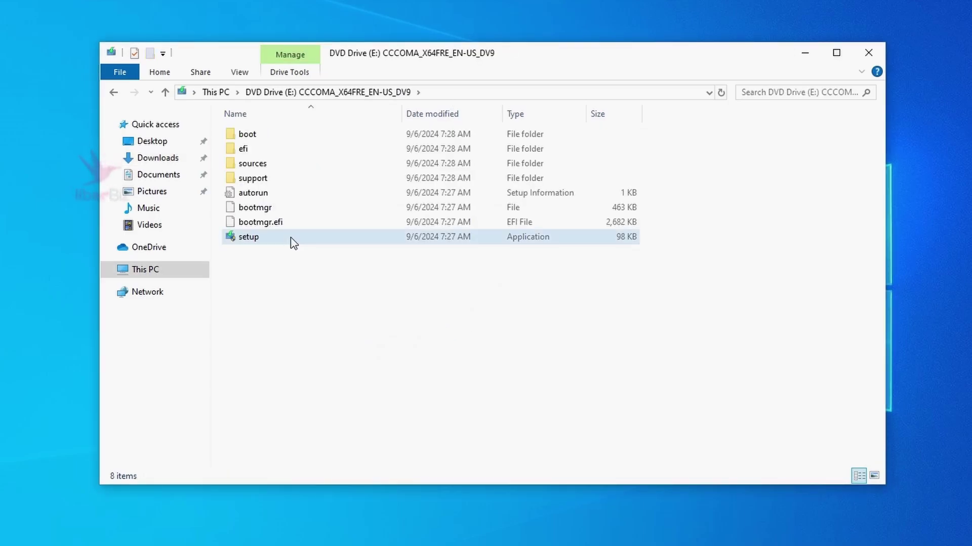
- Run the setup application from the mounted DVD drive and allow it to make changes to the device
left_click(292, 240)
right_click(316, 236)
left_click(365, 244)
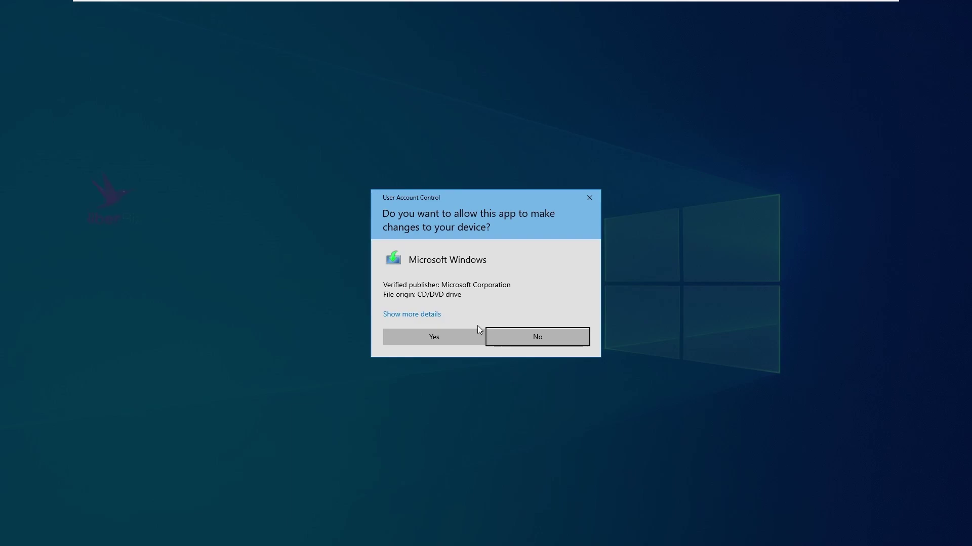
left_click(458, 337)
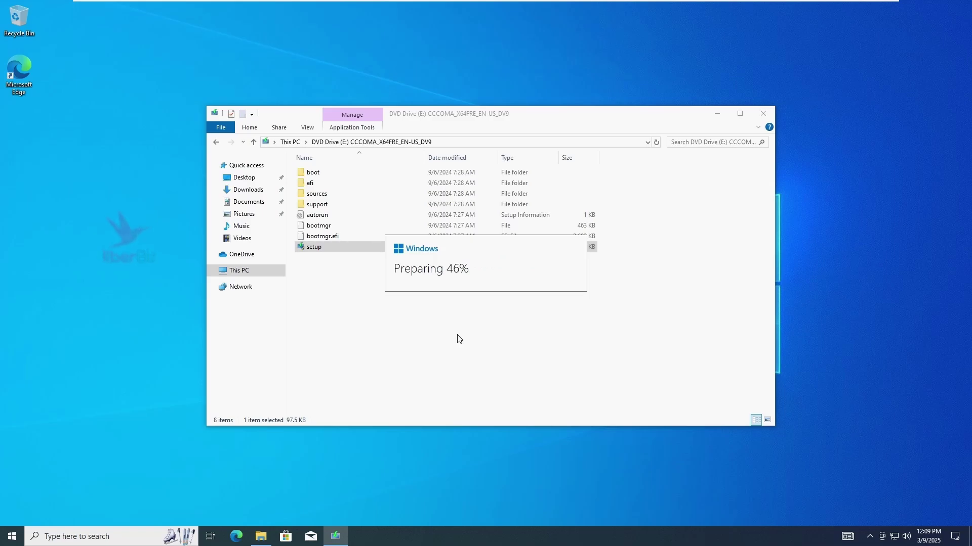
- Try to continue Windows 11 Setup with updates set to "Not right now", and close the installer
left_click(425, 222)
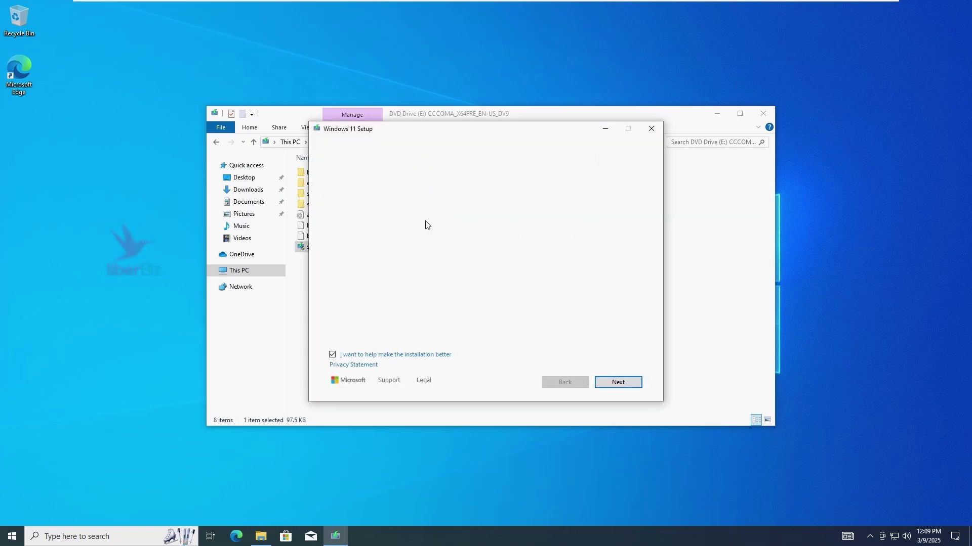
left_click(372, 240)
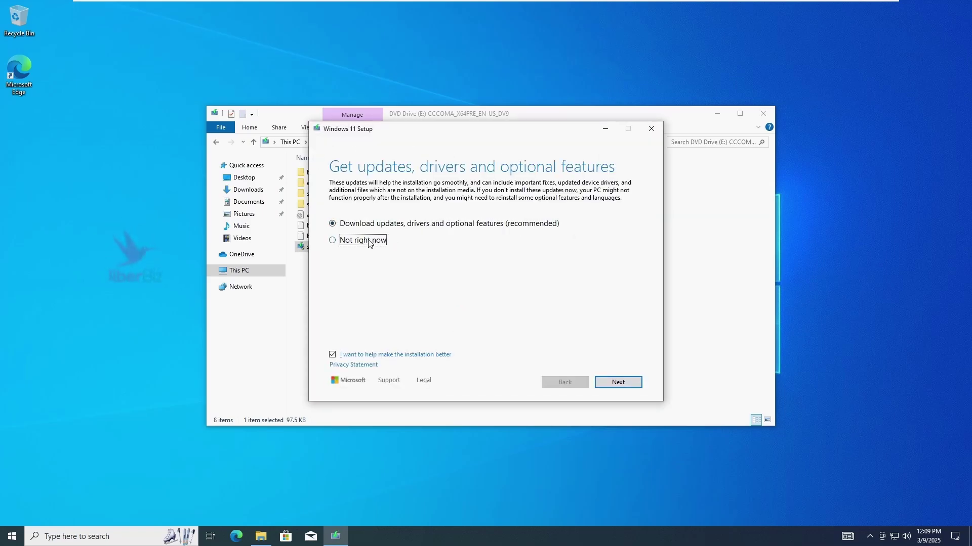
left_click(623, 383)
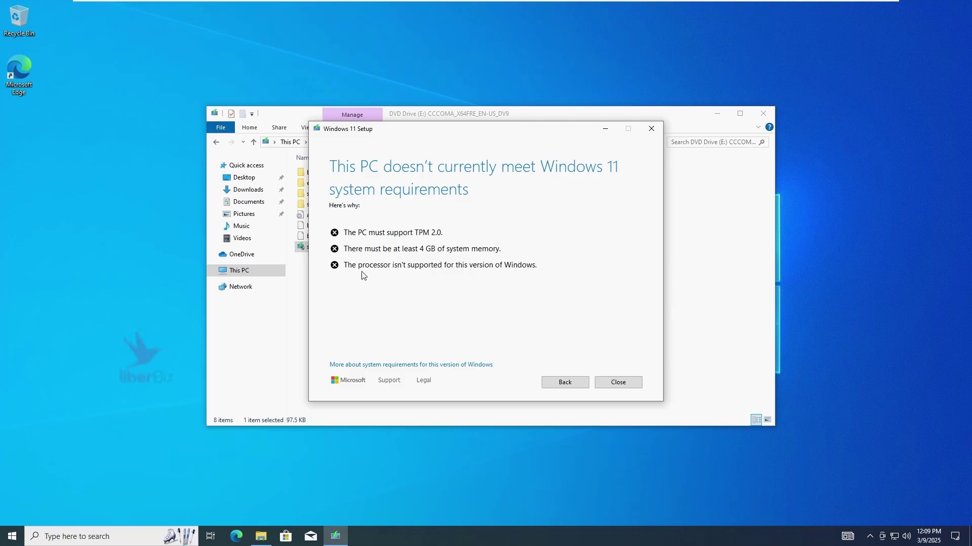
left_click(621, 388)
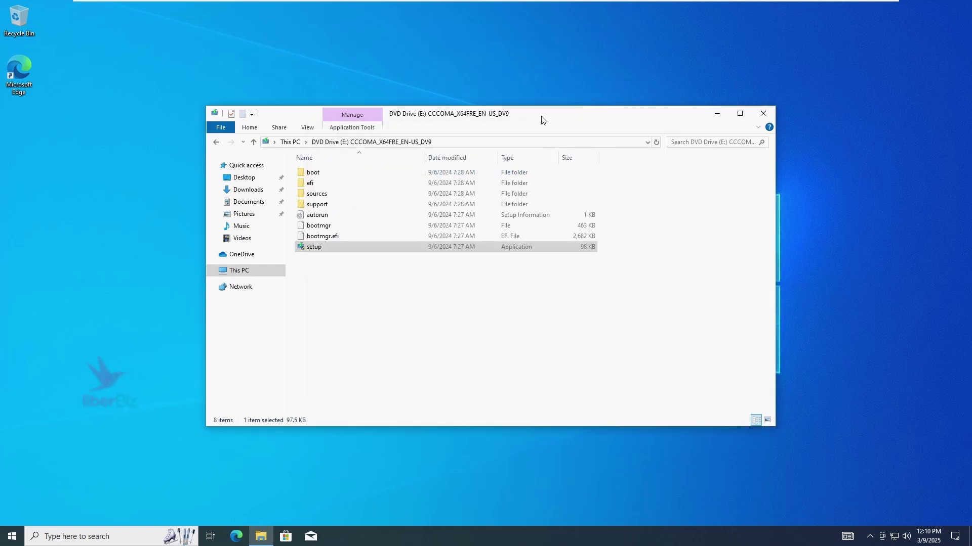
- Move the File Explorer window with the mounted drive aside to free desktop space and deselect the setup file
left_click_drag(500, 116, 776, 127)
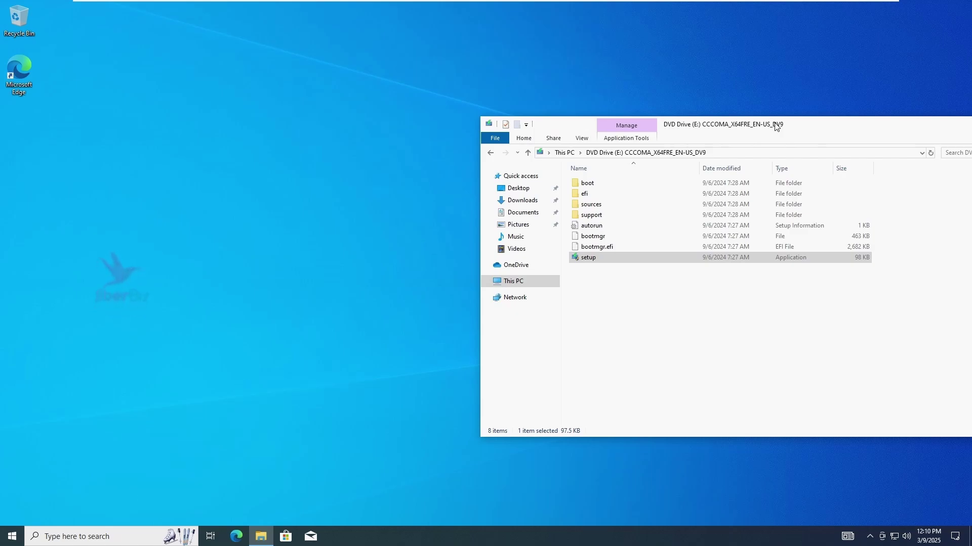
left_click_drag(777, 126, 785, 130)
left_click(620, 326)
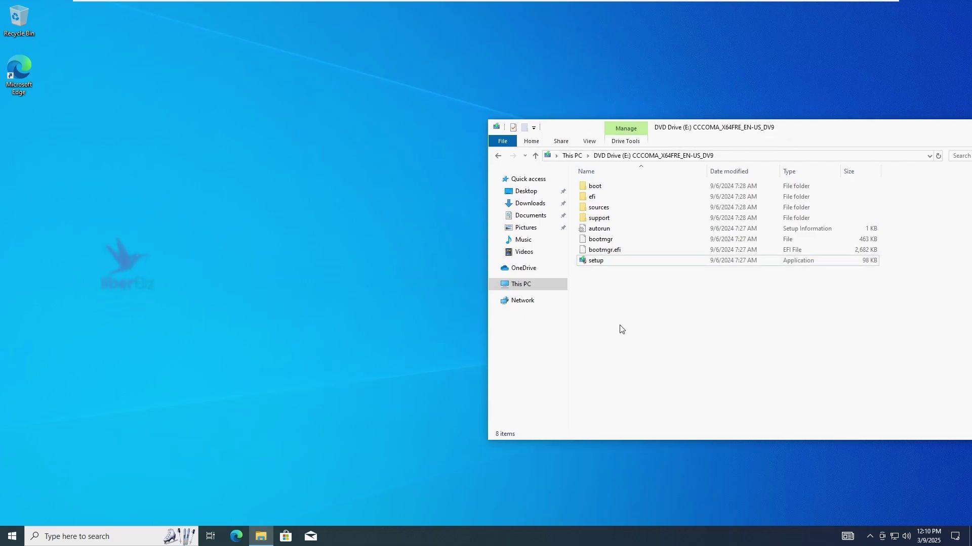
- Launch Windows PowerShell as administrator and narrow its window so it does not overlap File Explorer
left_click(96, 539)
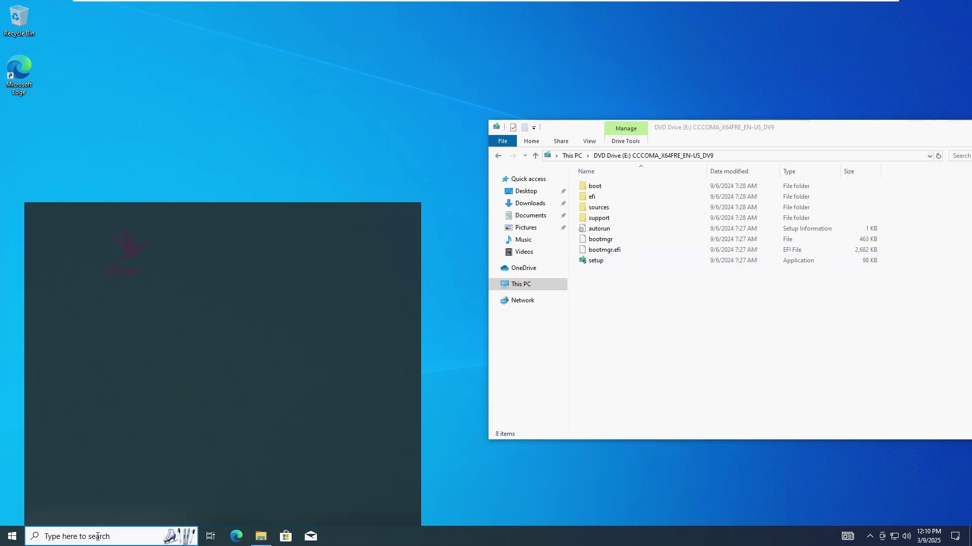
type("powershell")
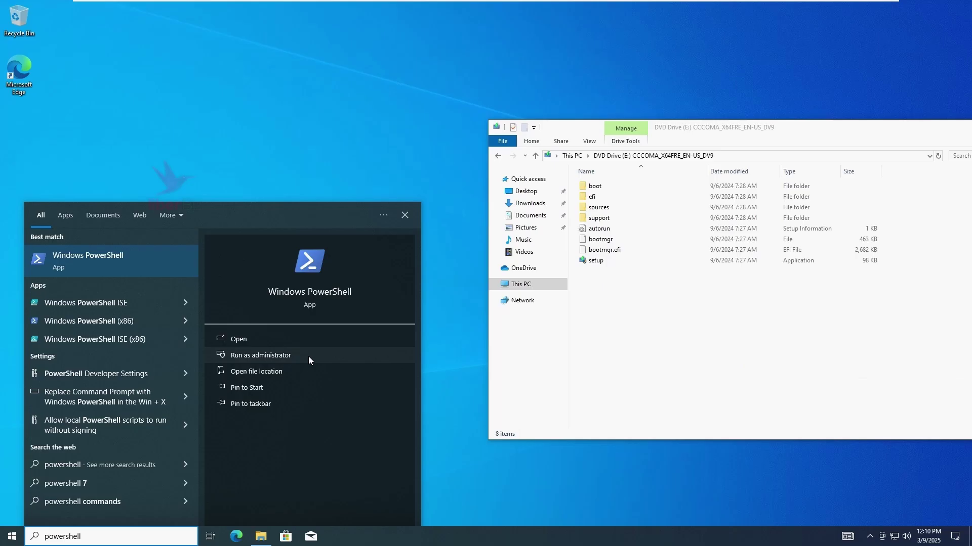
left_click(428, 248)
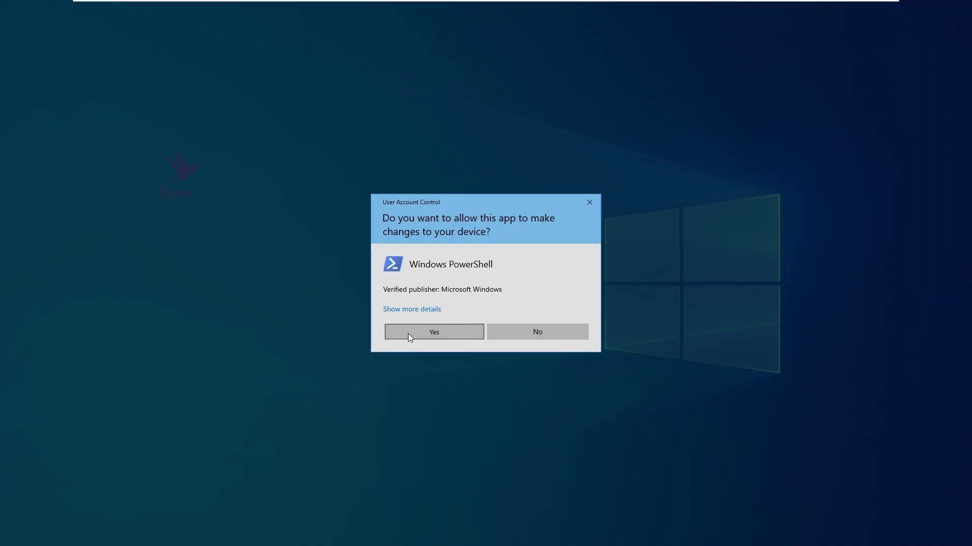
left_click(408, 334)
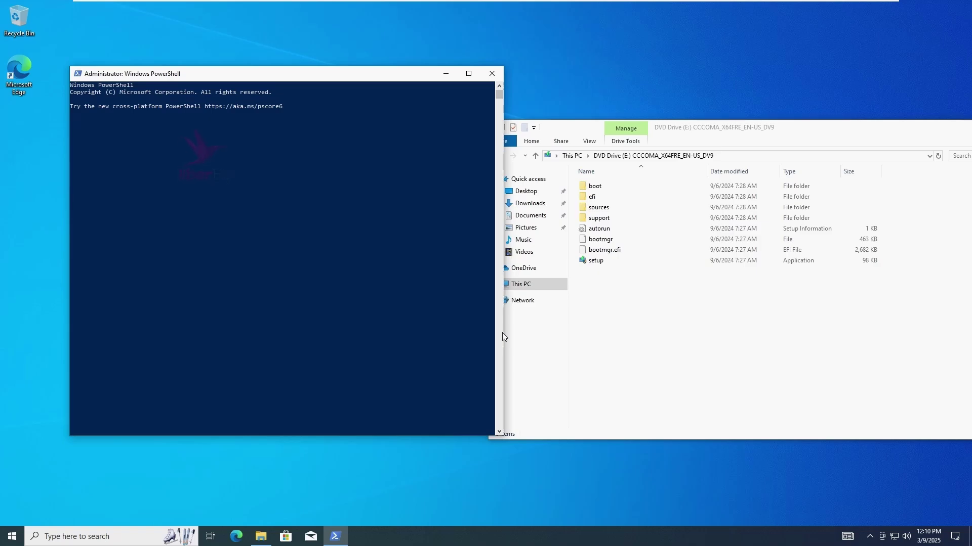
left_click_drag(502, 328, 409, 328)
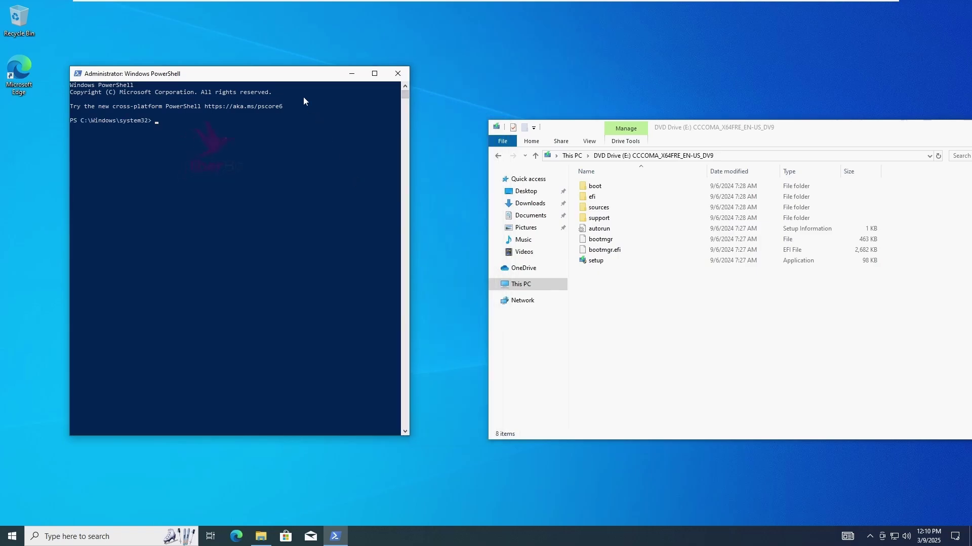
- Set the PowerShell window's font size to 20 in its properties
right_click(273, 78)
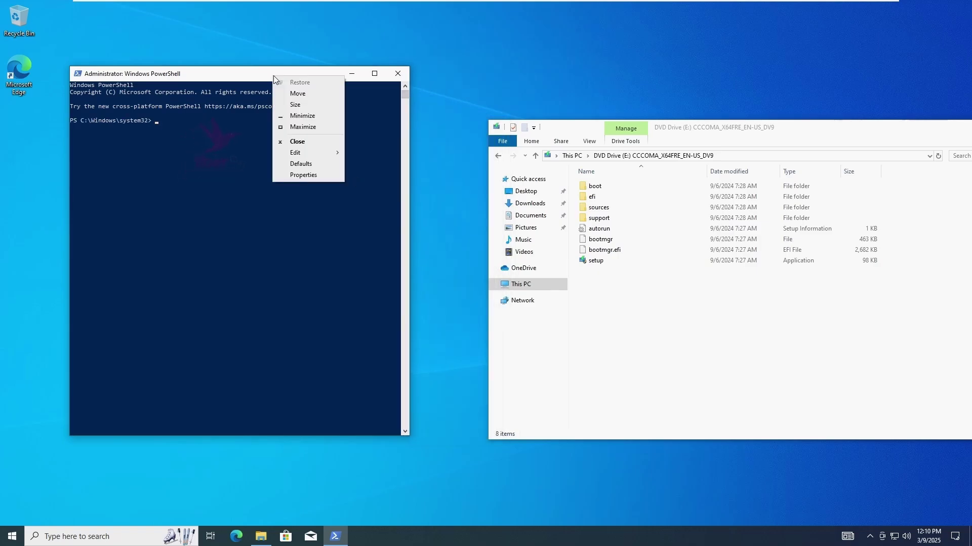
left_click(326, 175)
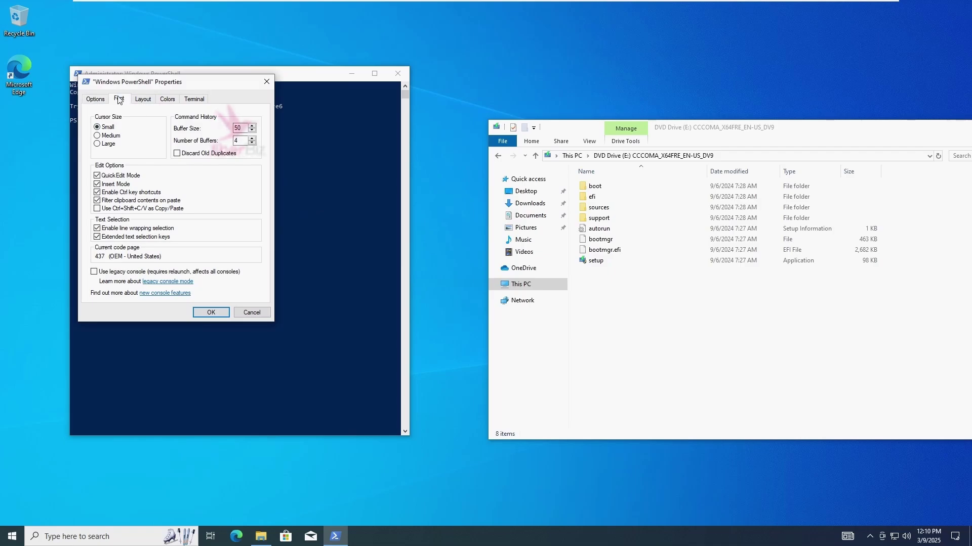
left_click(118, 99)
left_click(99, 153)
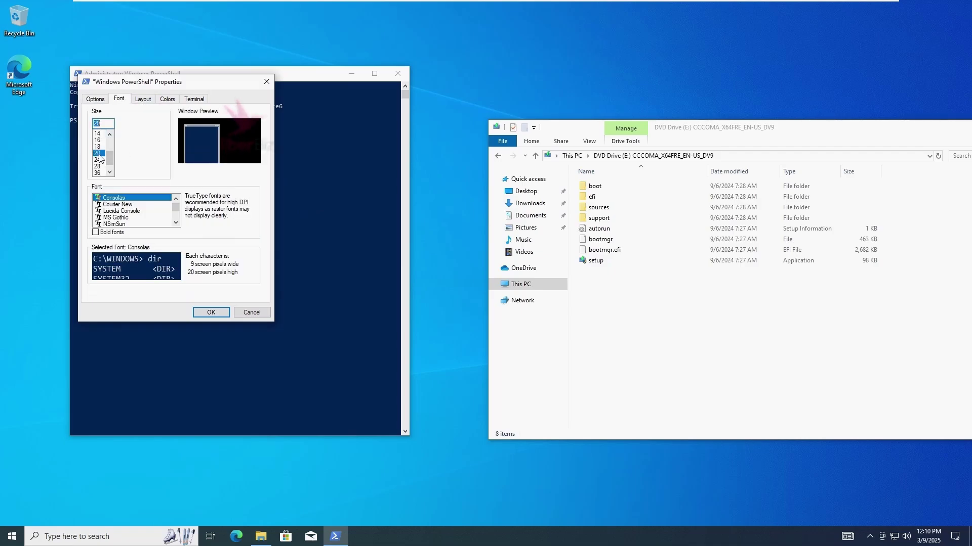
left_click(210, 313)
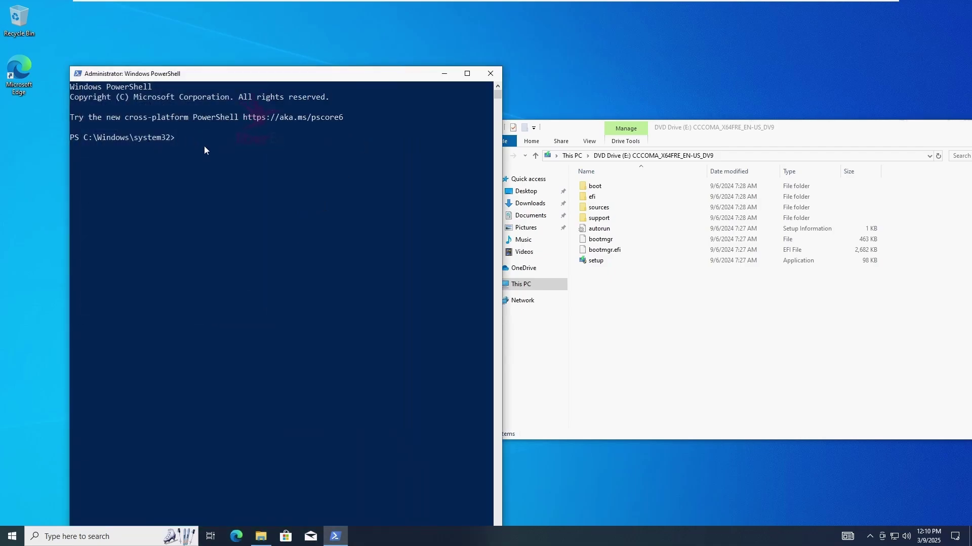
- Check the mounted DVD drive's letter in This PC and switch the PowerShell session to it with "e:"
left_click(673, 342)
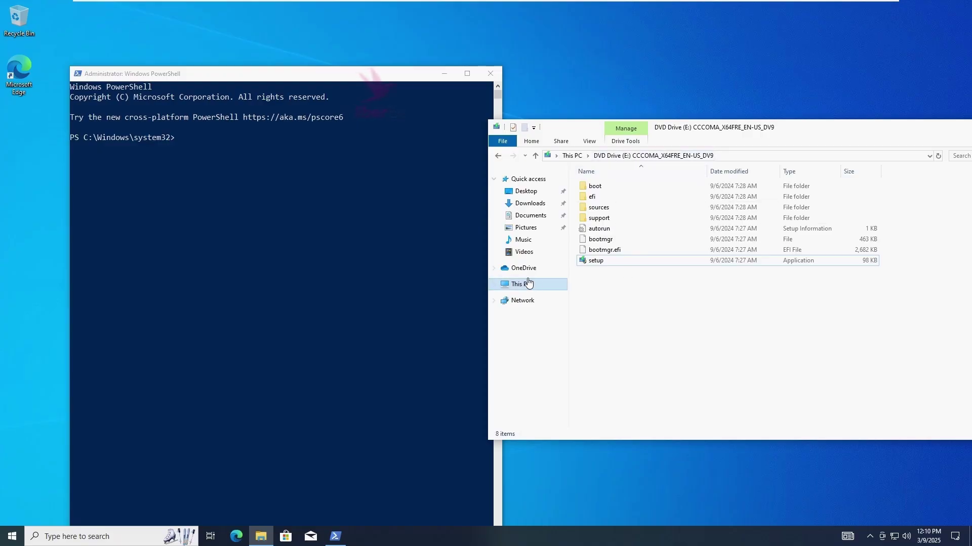
left_click(528, 283)
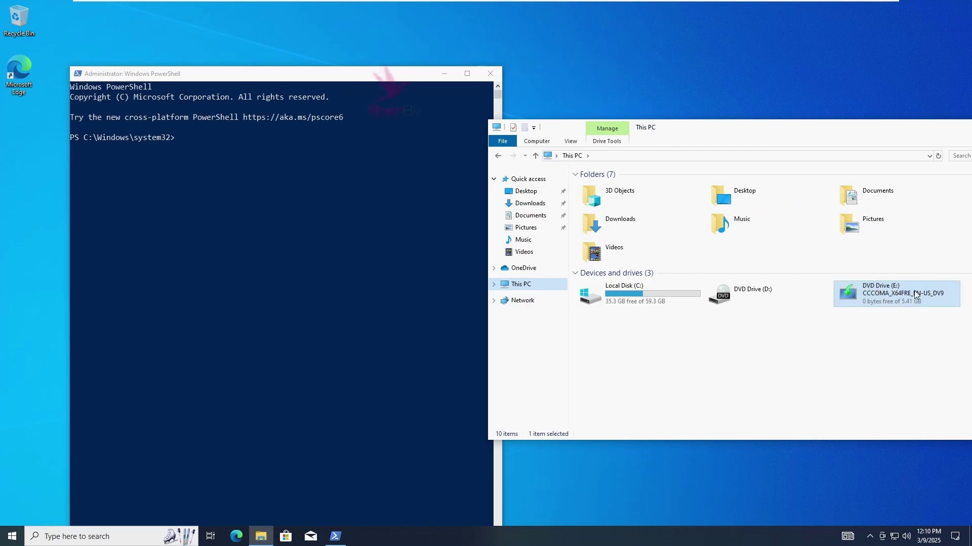
left_click(356, 235)
left_click(242, 170)
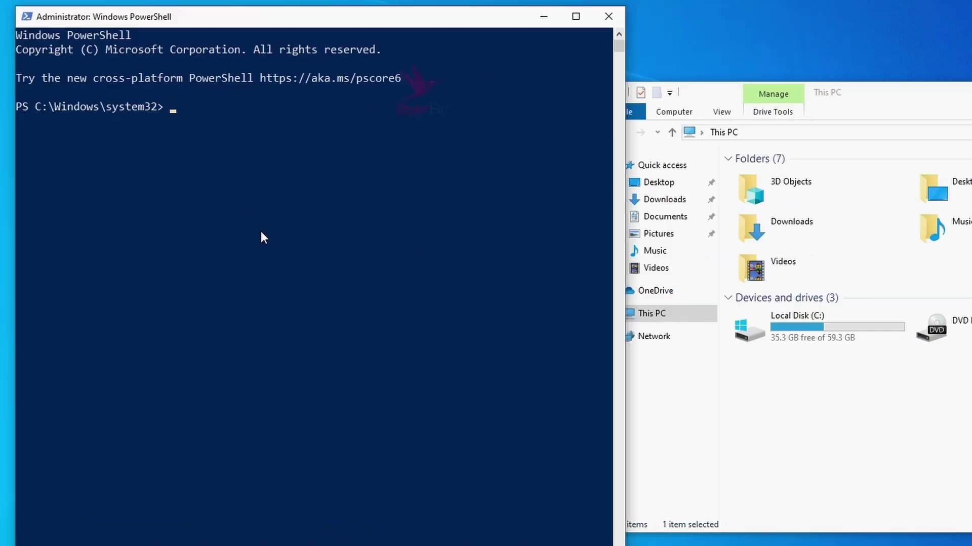
type("e:")
- Show the DVD drive's contents in File Explorer and run ".\setup.exe /product server" in PowerShell
double_click(918, 336)
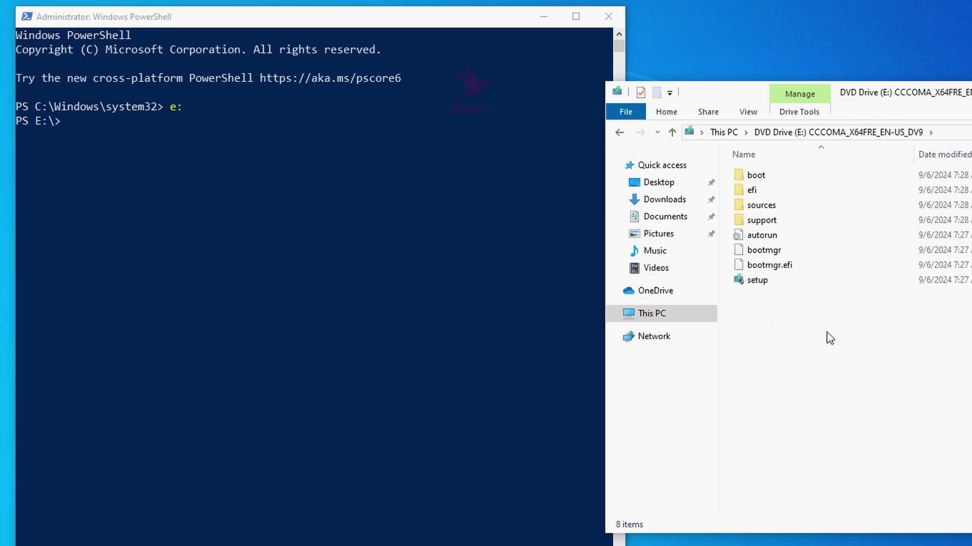
left_click(172, 190)
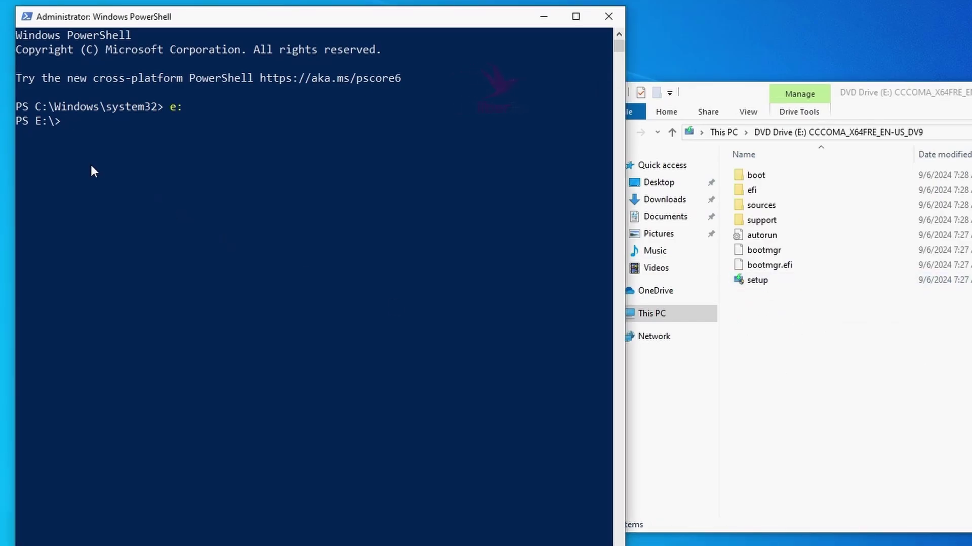
type(".\\setup.exe /product server")
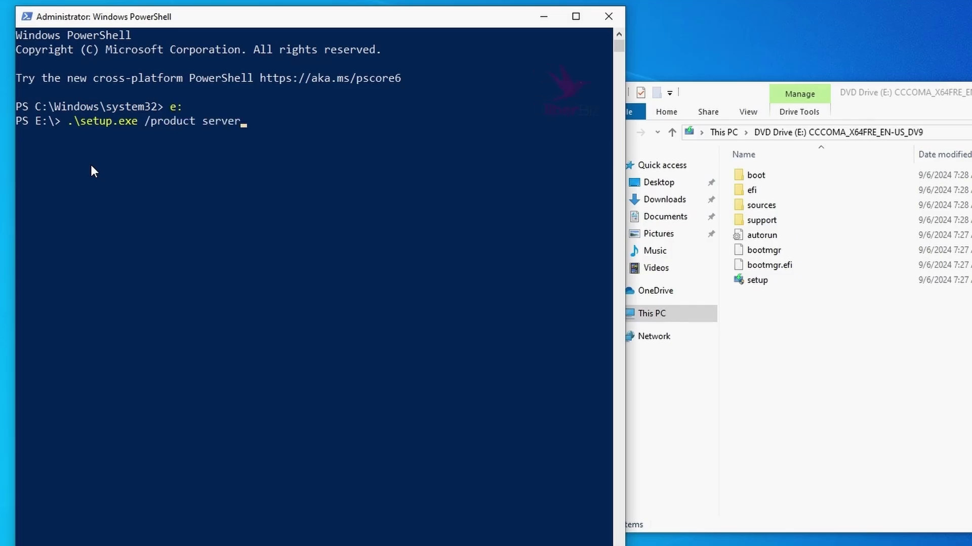
key("Return")
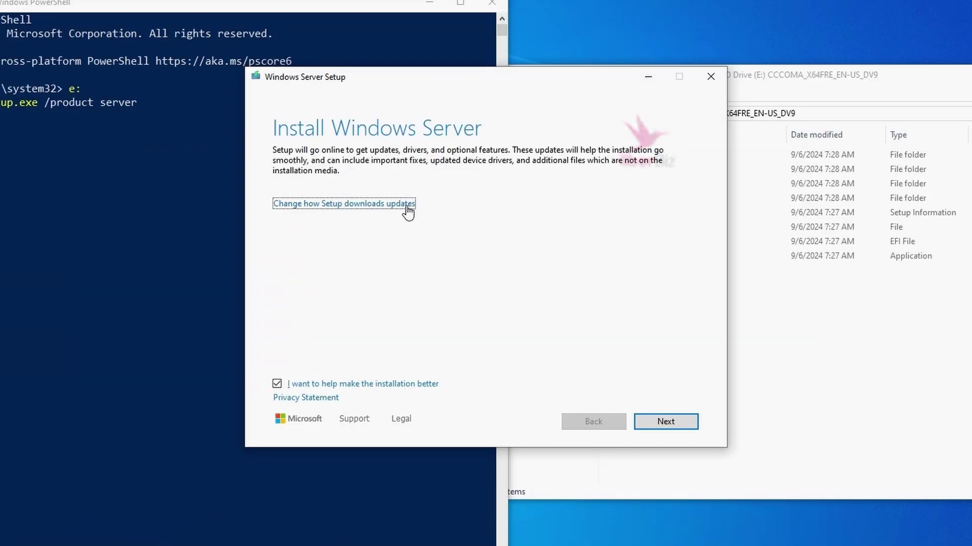
- Set the update download option in Windows Server Setup to "Not right now" and accept the license terms
left_click(426, 222)
left_click(329, 231)
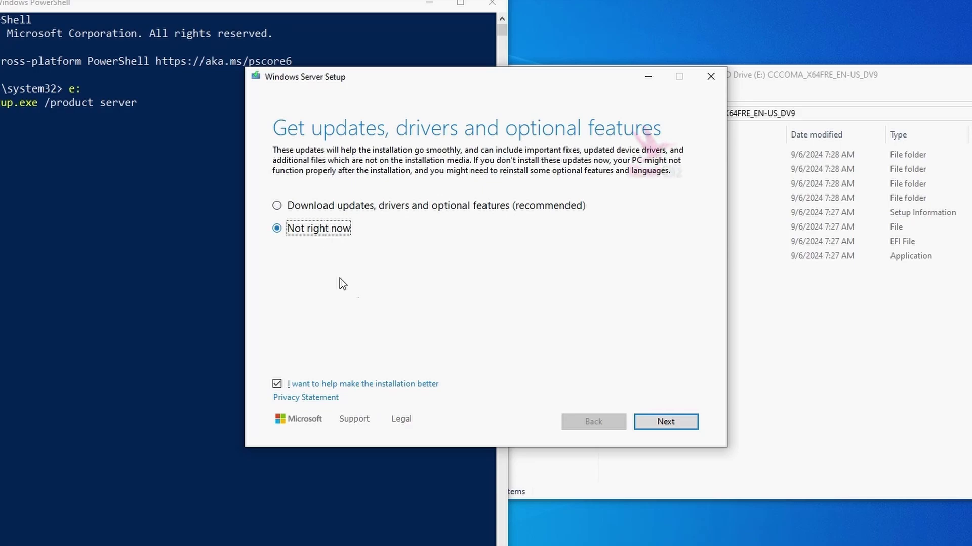
left_click(666, 421)
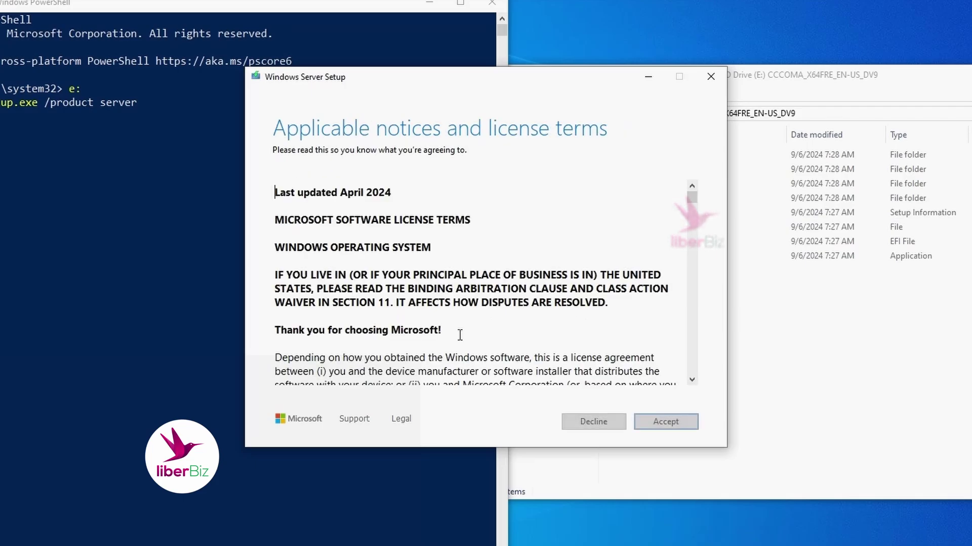
left_click(682, 426)
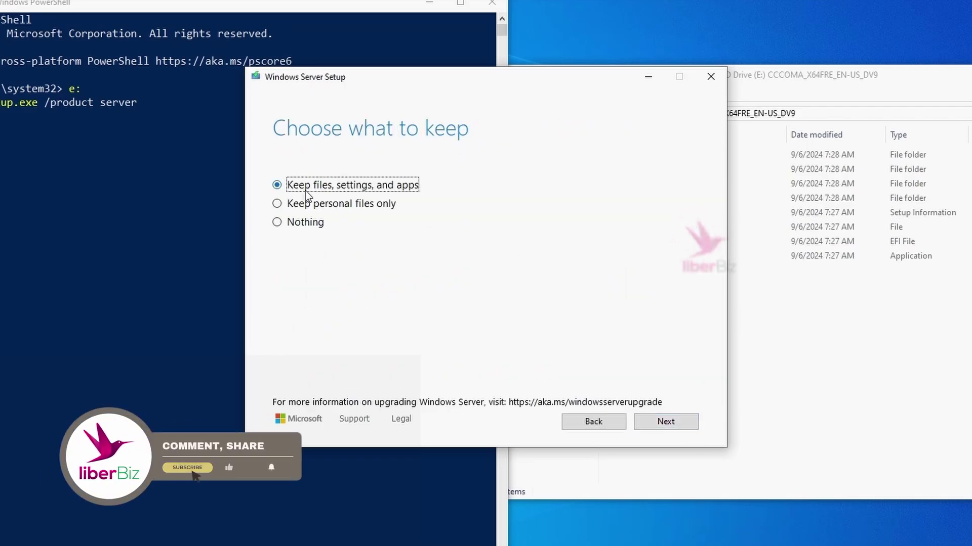
- Continue with "Keep files, settings, and apps" and start the Windows 11 Pro installation
left_click(687, 427)
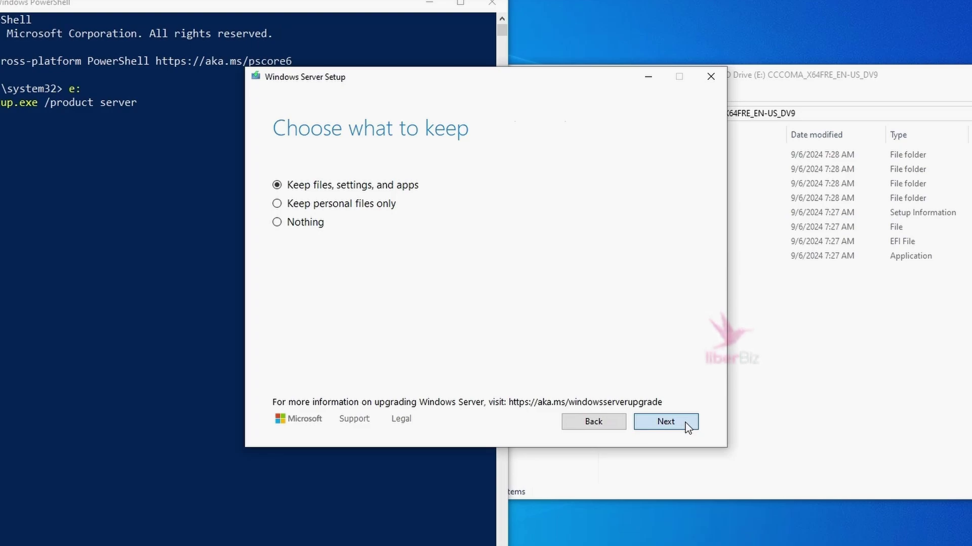
left_click(687, 425)
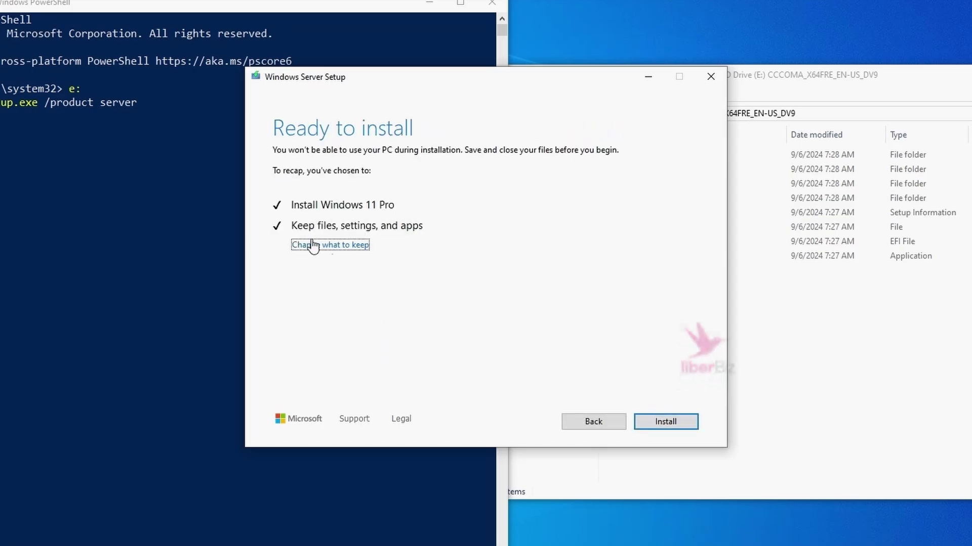
left_click(657, 422)
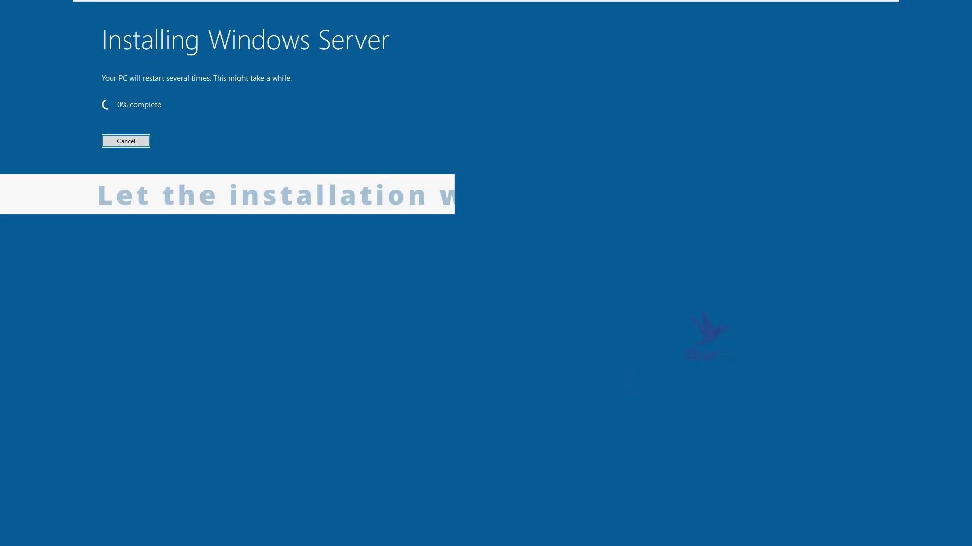
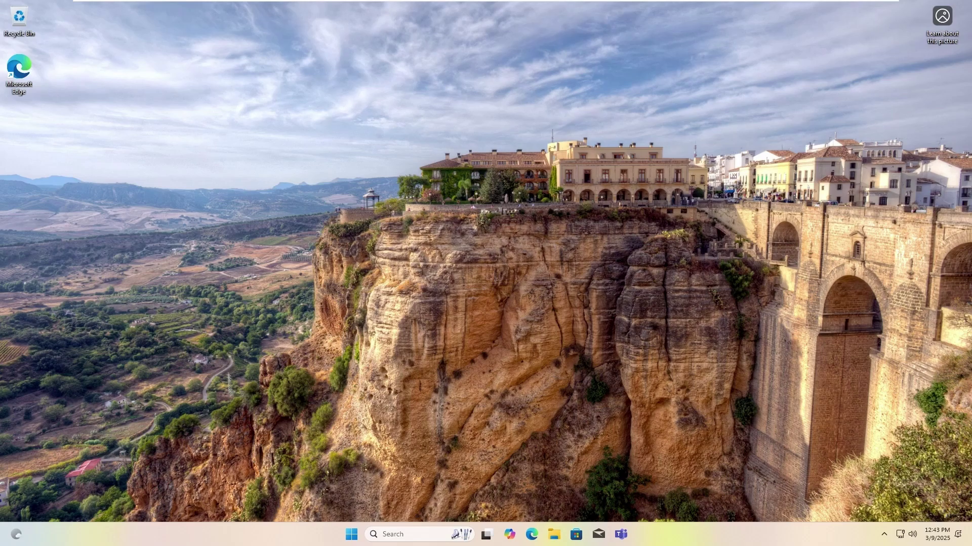
- Run winver to check the installed Windows version, and close the About Windows dialog
left_click(401, 533)
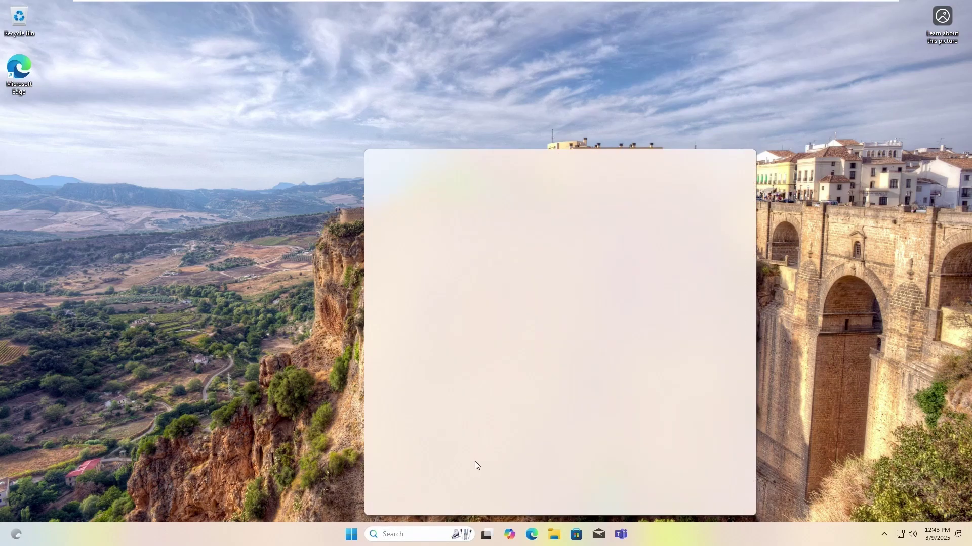
type("winver")
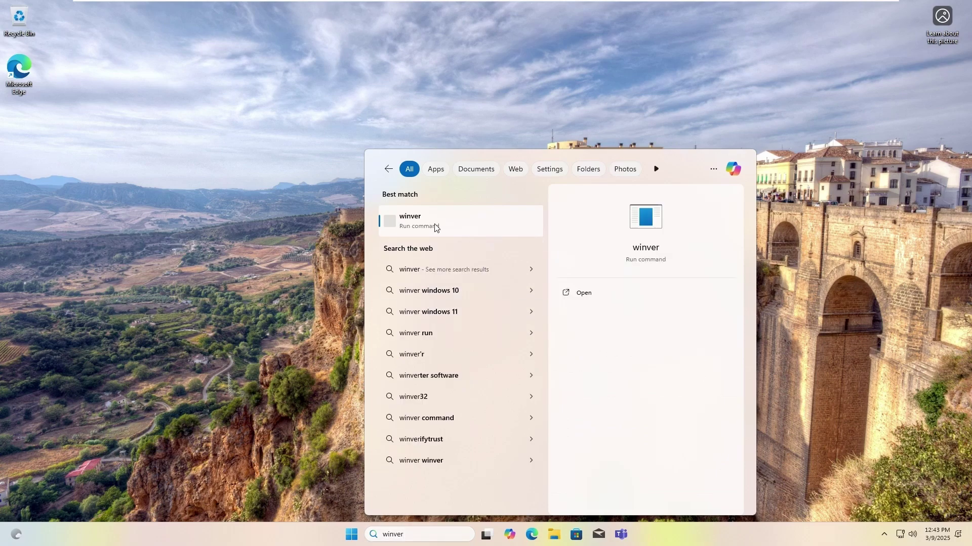
left_click(460, 220)
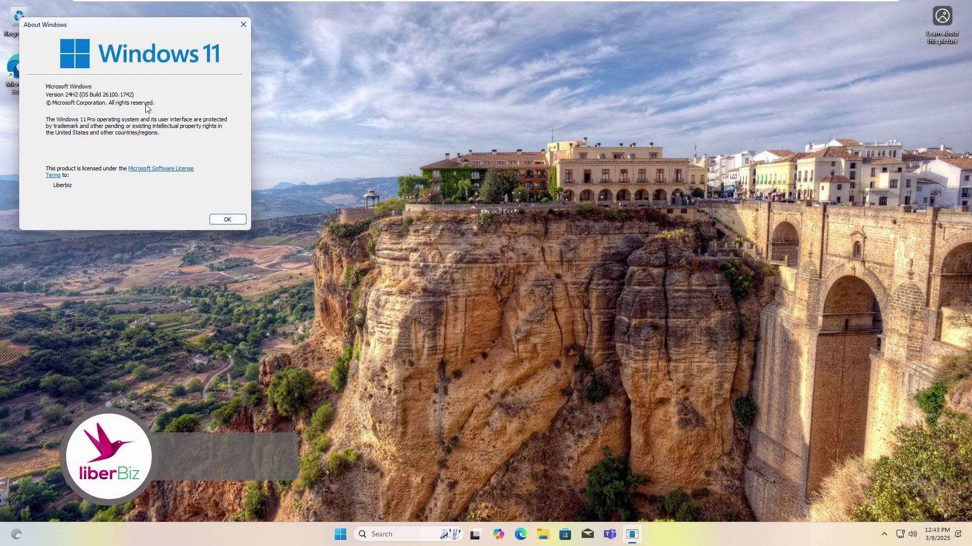
left_click(239, 221)
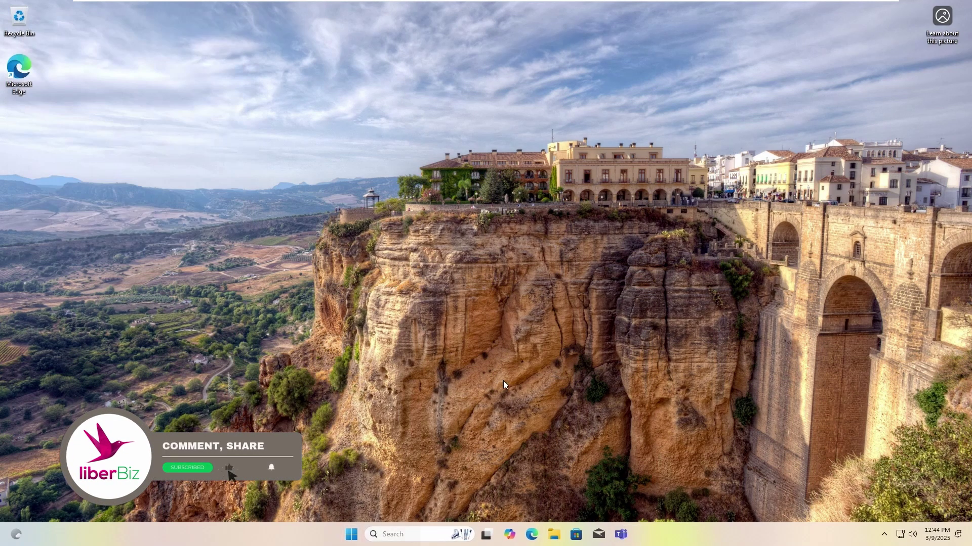
- Search for "windows 10", open the "Go back to Windows 10" recovery setting and start the Go back process
left_click(424, 538)
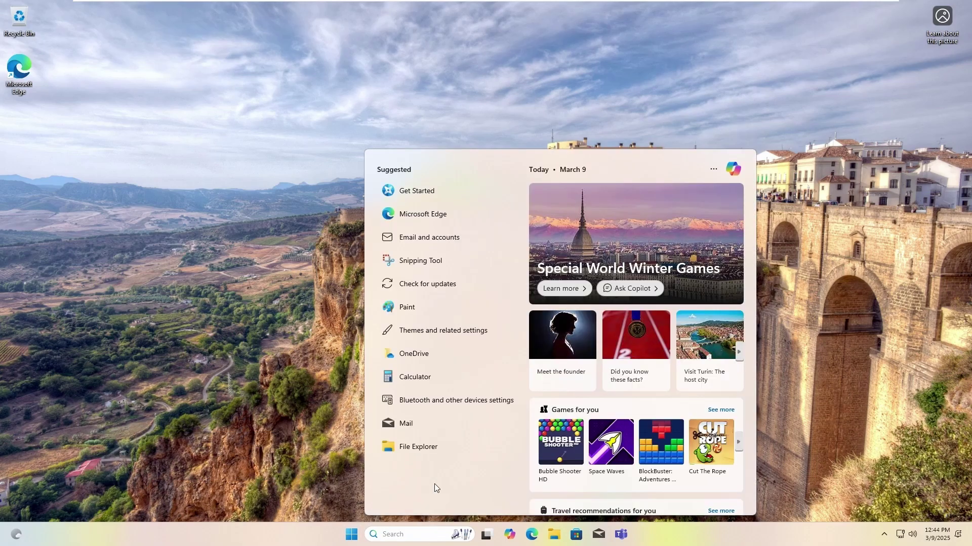
type("windows 10")
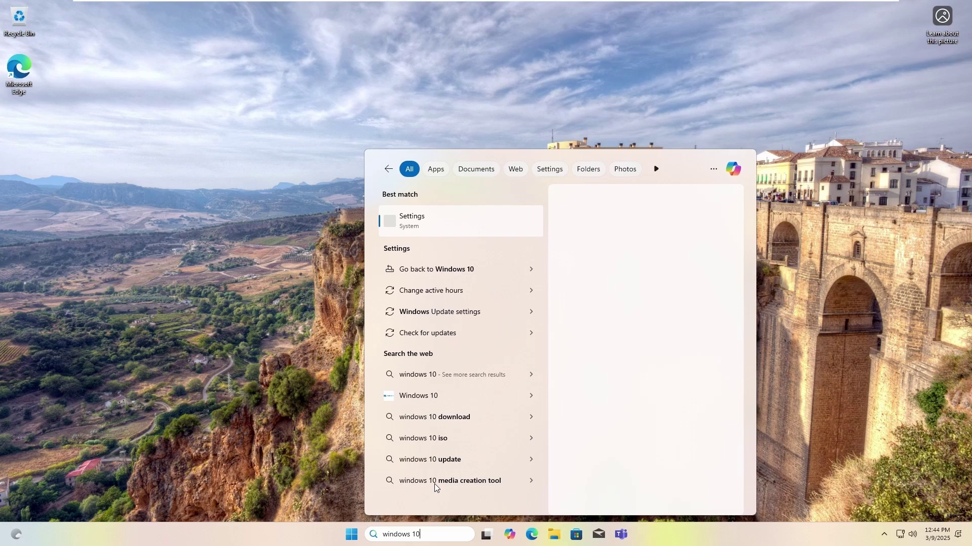
left_click(489, 276)
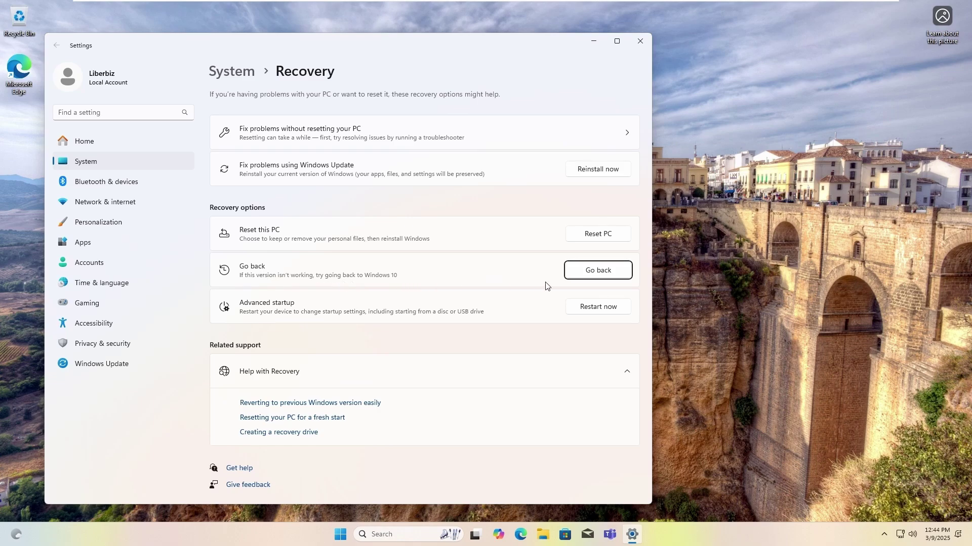
left_click(617, 274)
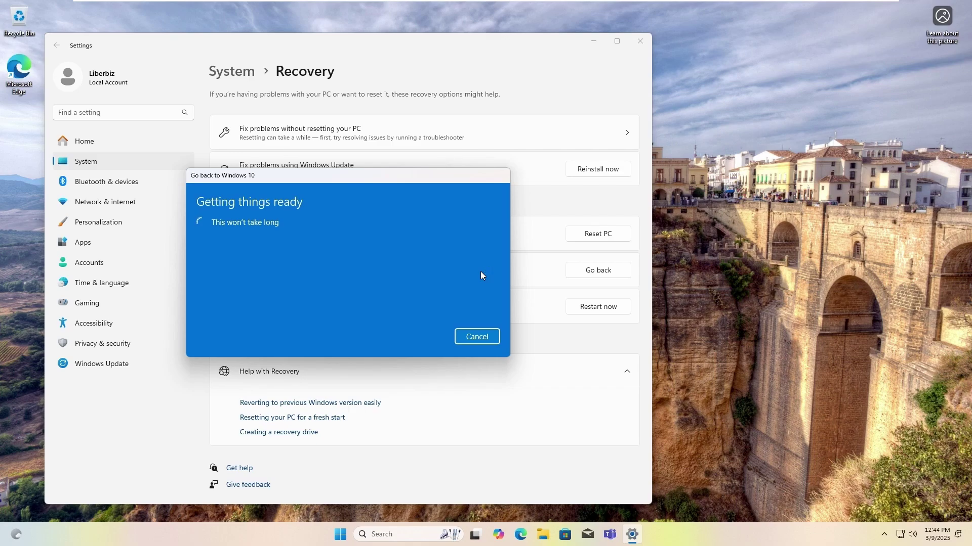
- Decline the check for updates, proceed through the rollback notices and confirm going back to Windows 10
left_click(430, 338)
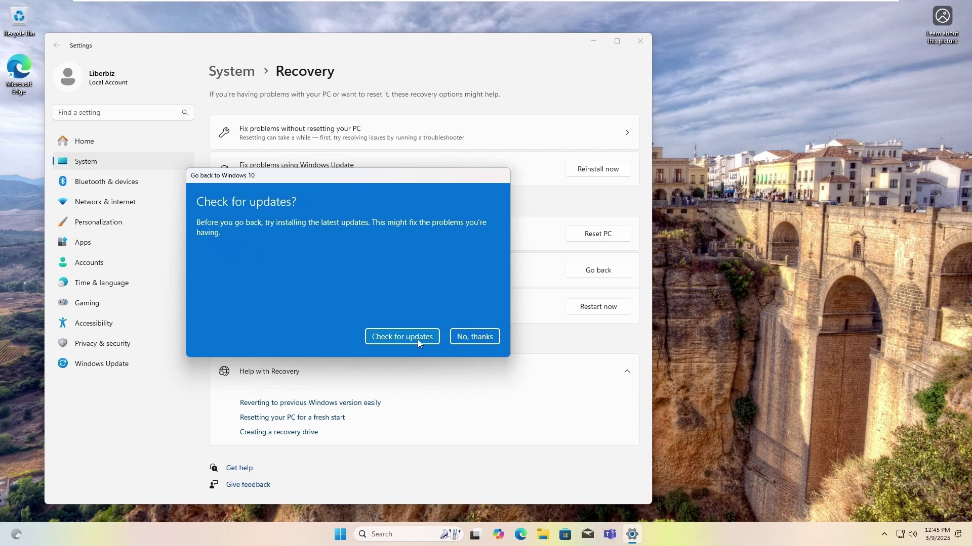
left_click(489, 340)
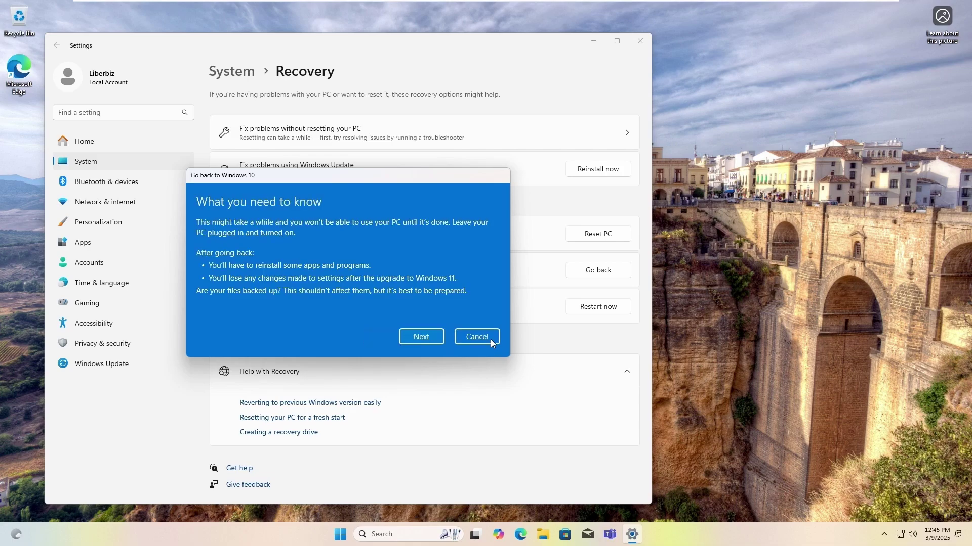
left_click(438, 339)
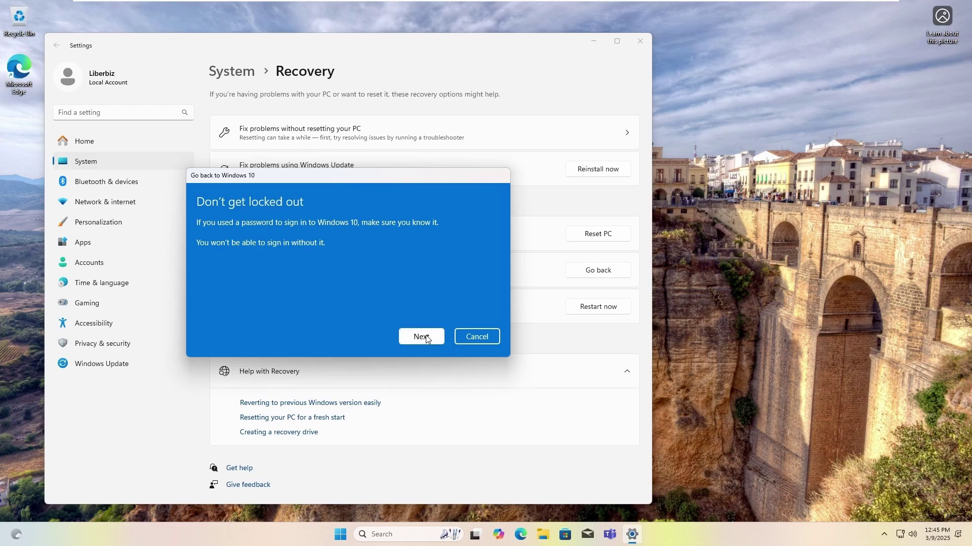
left_click(426, 338)
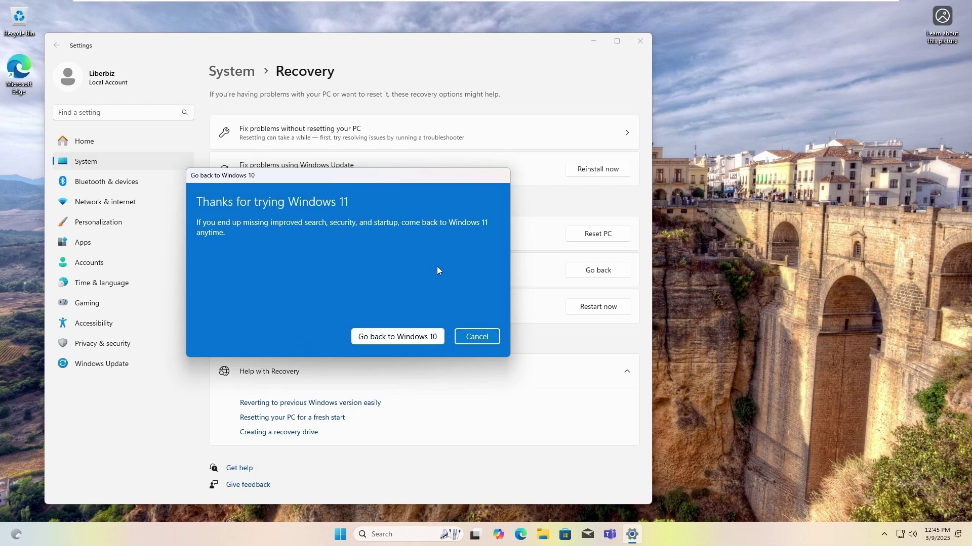
key("Return")
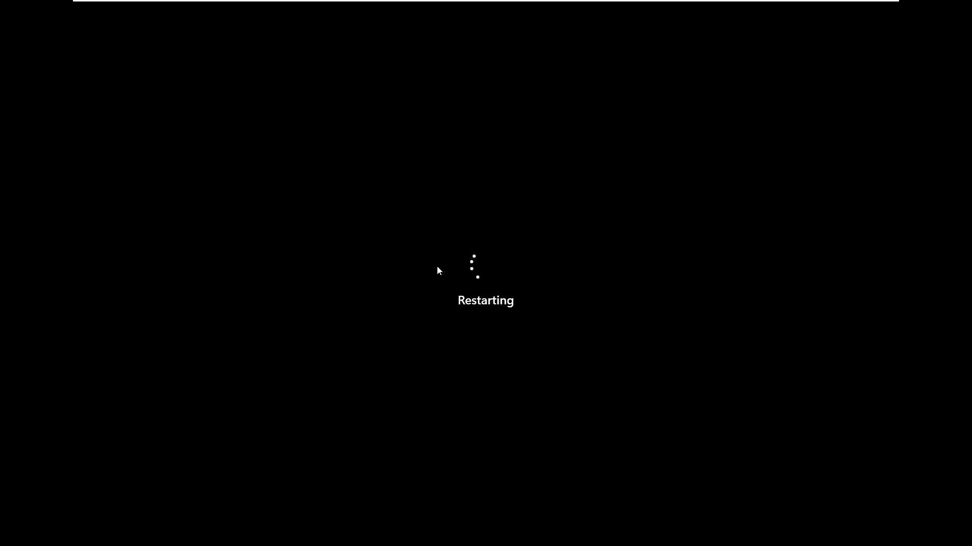